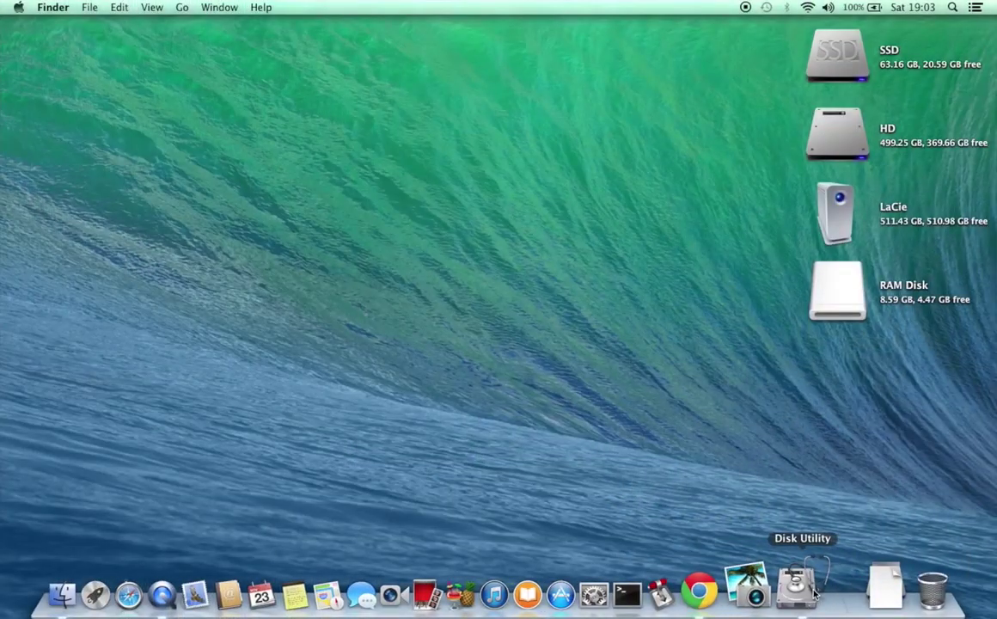
- Open Disk Utility and examine the LaCie striped RAID set, its two 256 GB SanDisk SSDs, its volume and the available RAID formats
click(811, 592)
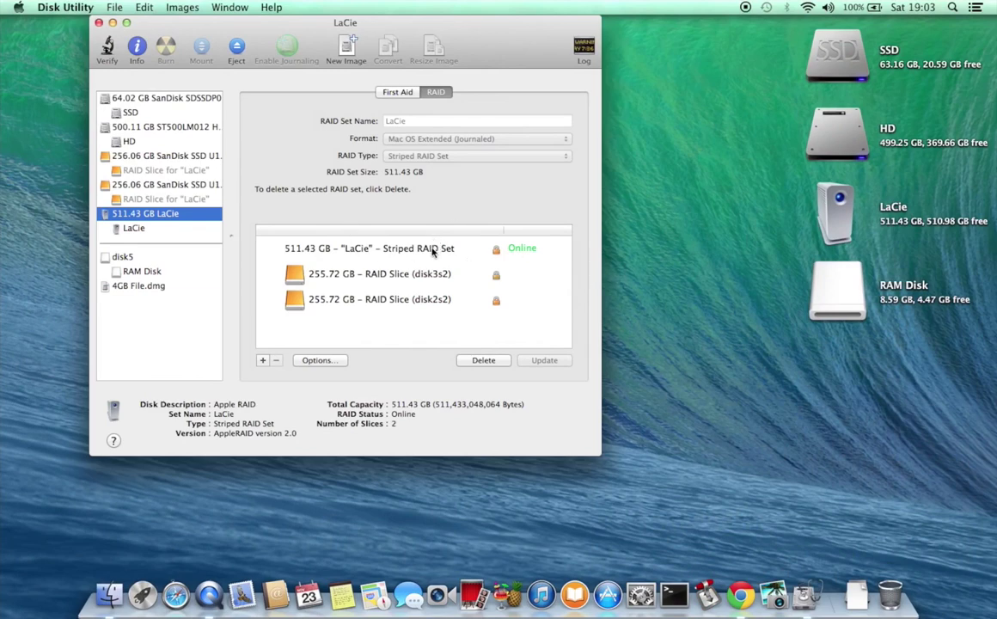
click(172, 157)
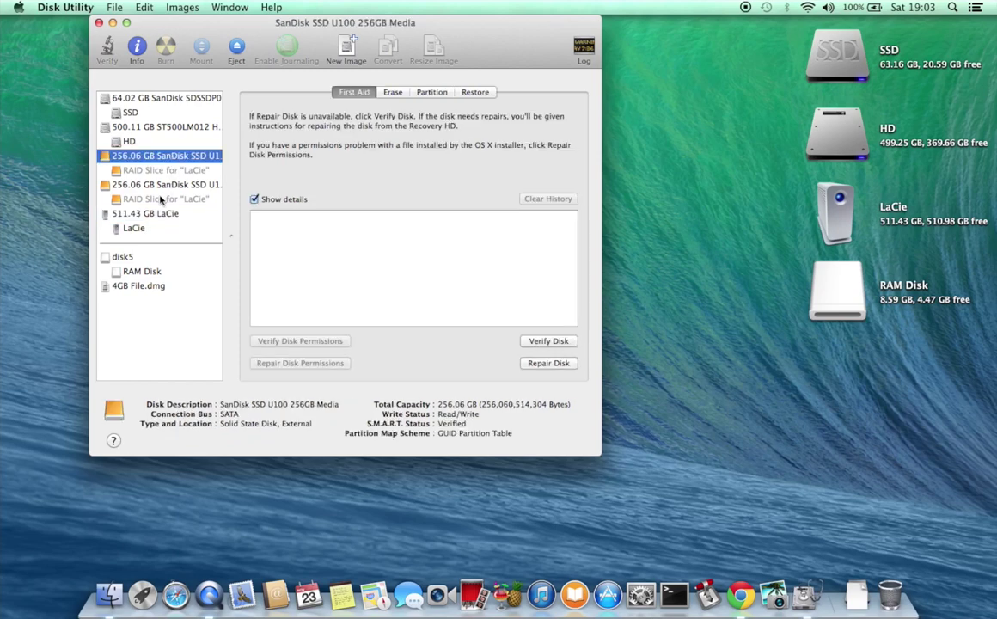
click(163, 184)
click(162, 213)
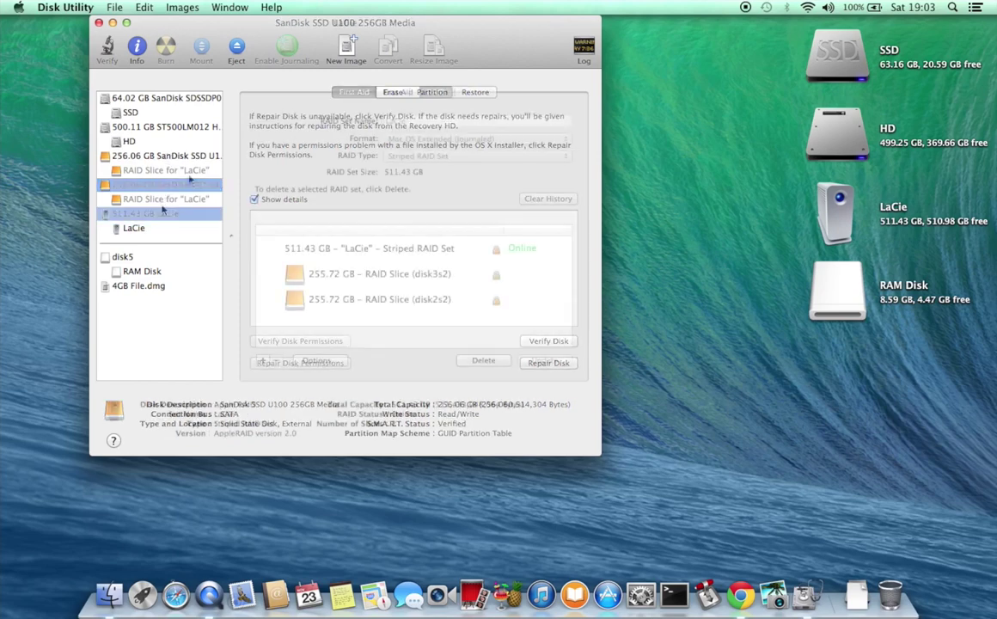
click(137, 228)
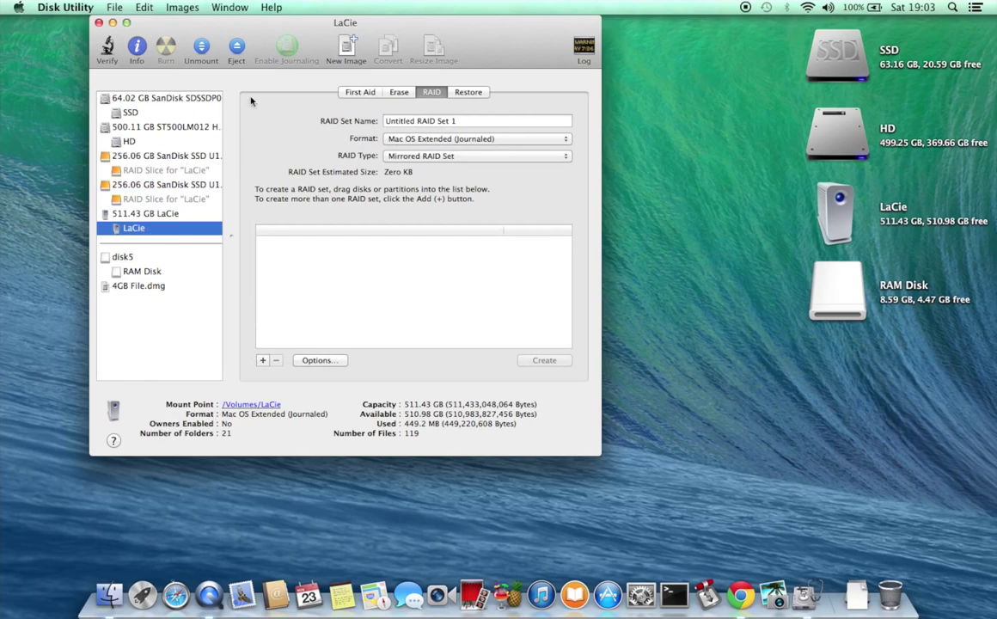
click(416, 140)
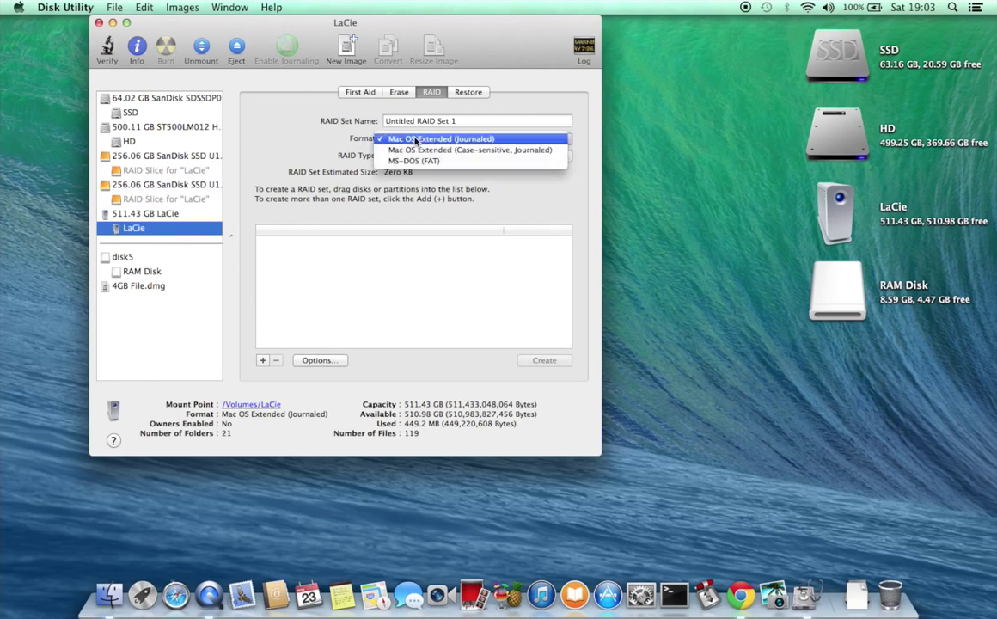
click(416, 140)
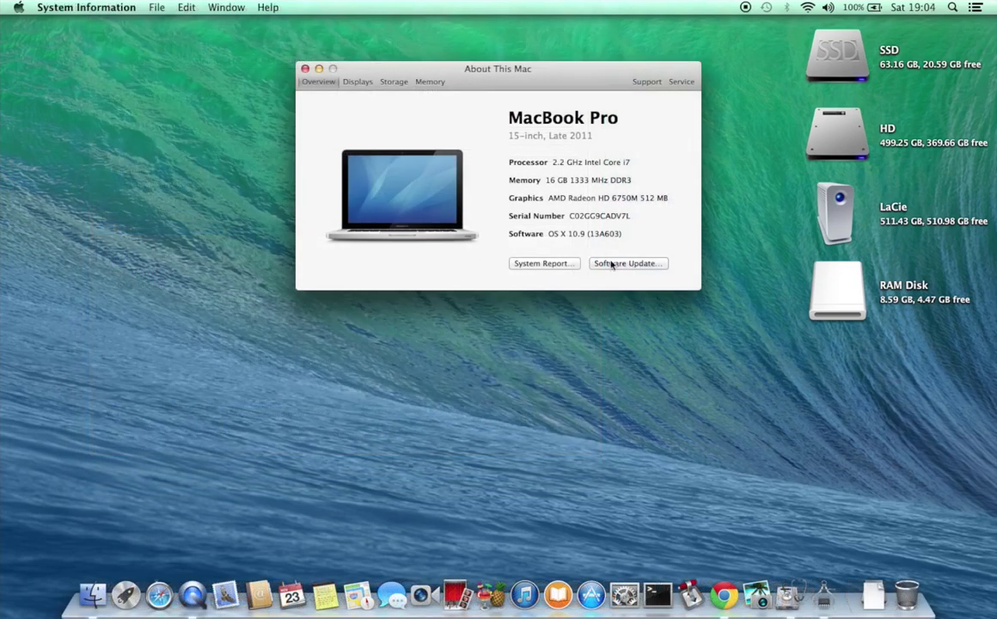
- Open the System Report and check the negotiated link speed of the first Thunderbolt AHCI Controller under SATA/SATA Express
click(557, 266)
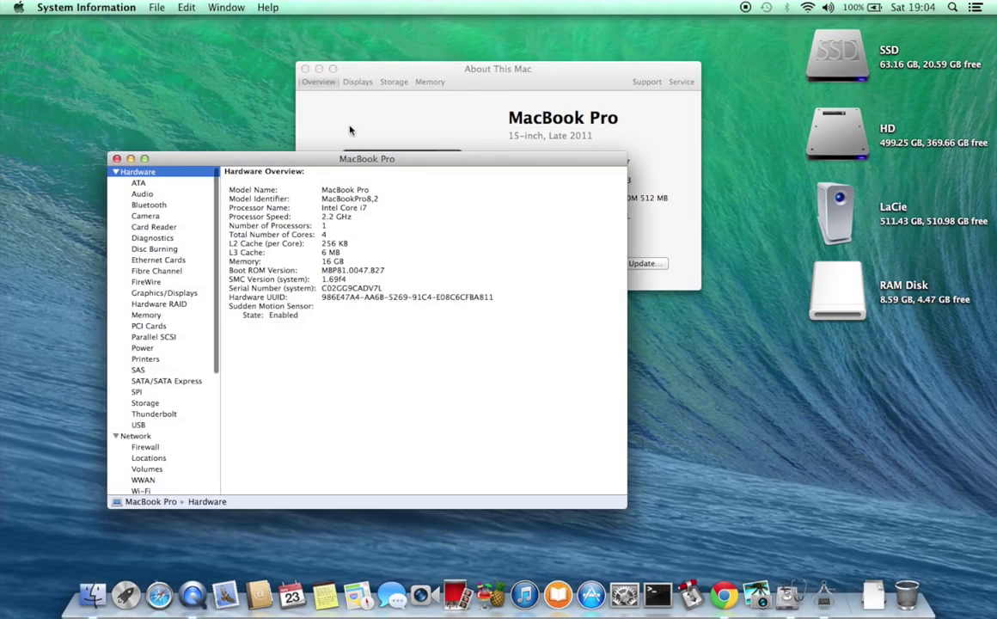
click(306, 69)
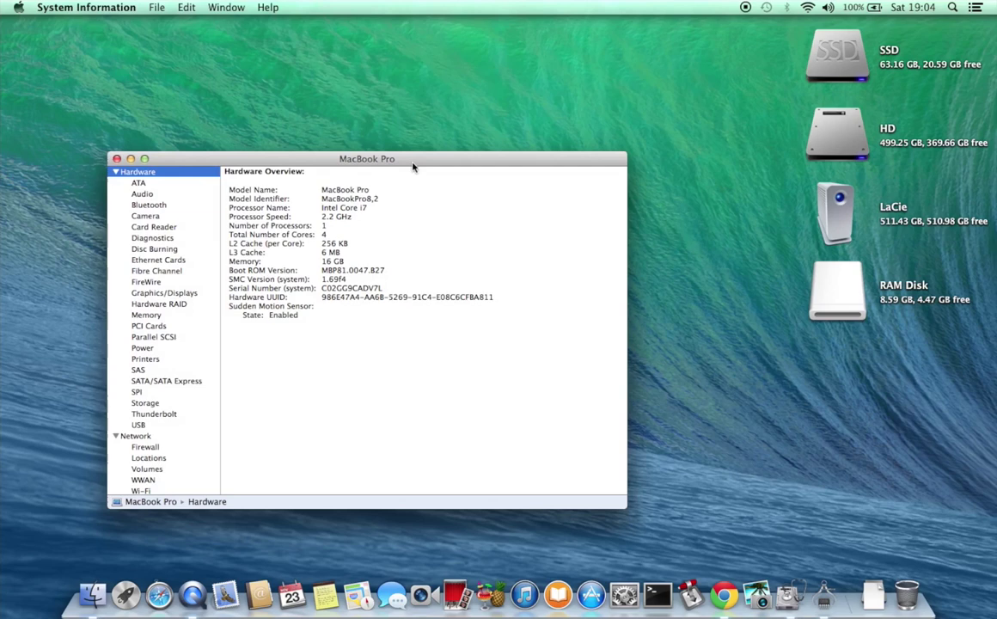
drag(409, 164, 549, 50)
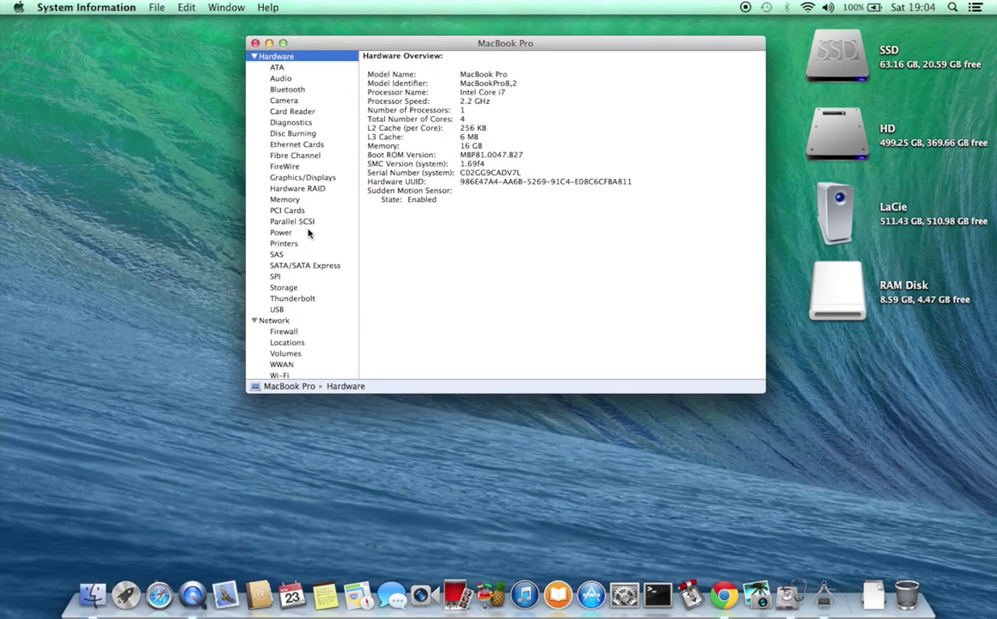
click(305, 265)
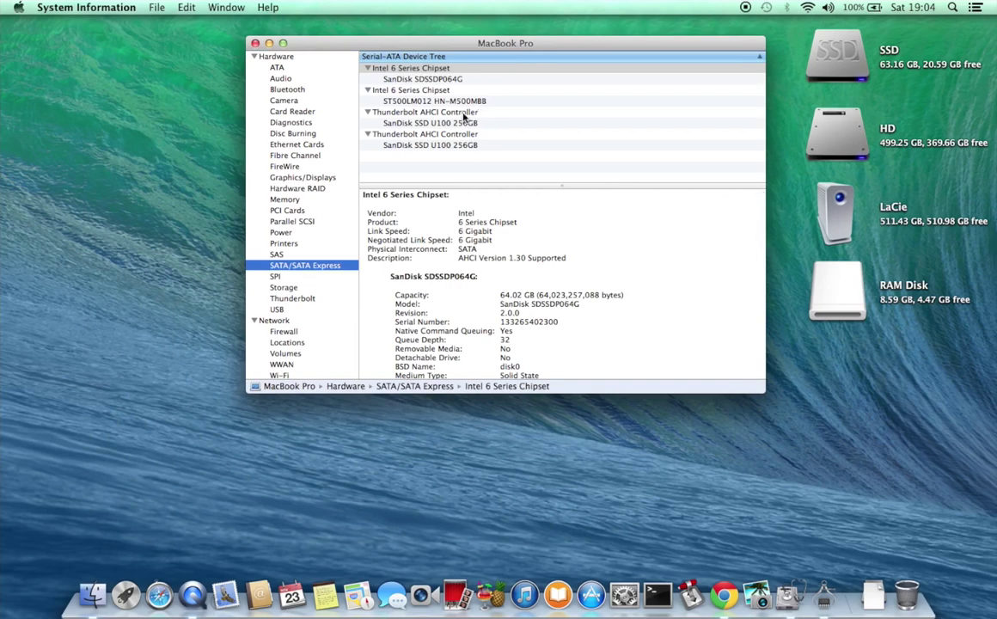
click(464, 116)
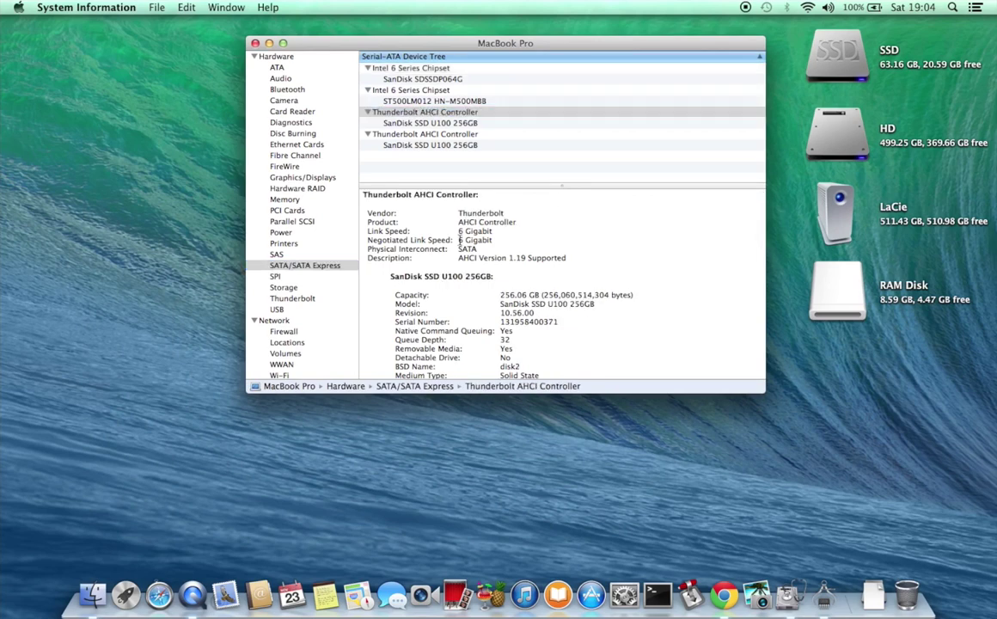
drag(458, 239, 505, 240)
click(505, 240)
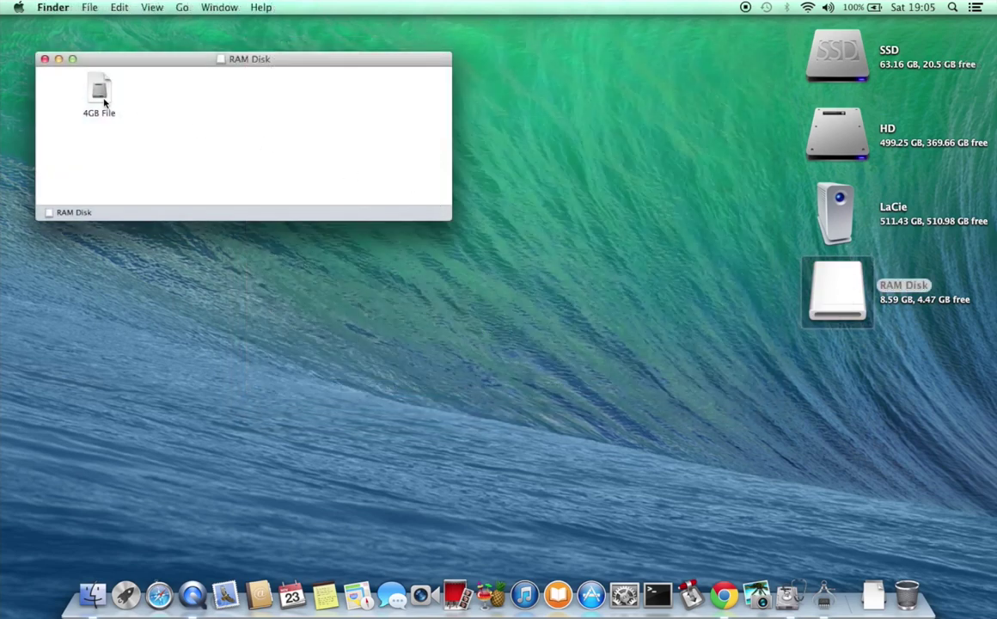
- Open the LaCie drive below the RAM Disk window and transfer the 4GB File from the RAM Disk to it
double_click(840, 220)
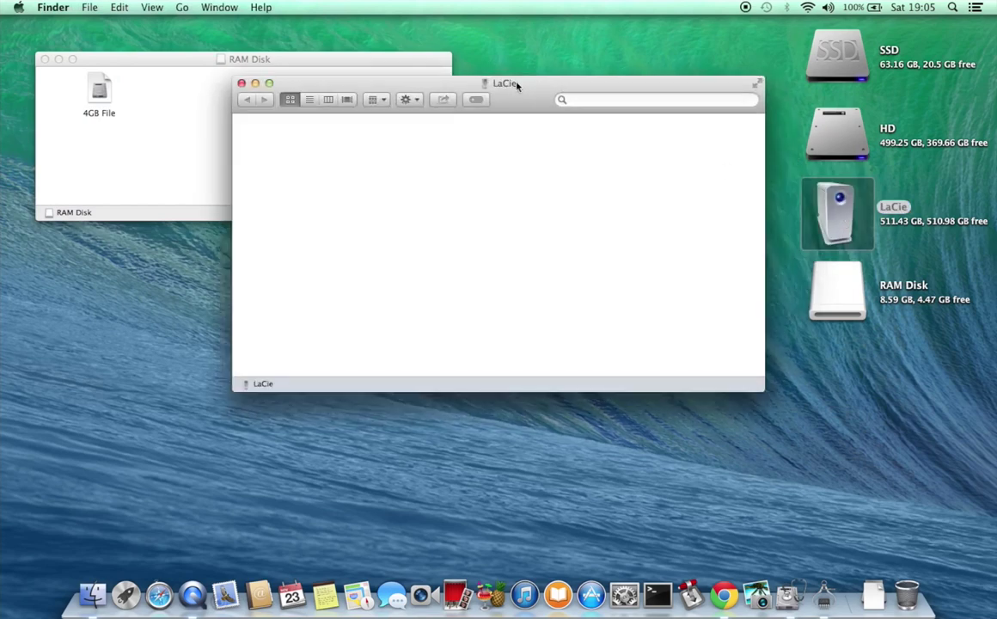
drag(516, 84, 526, 244)
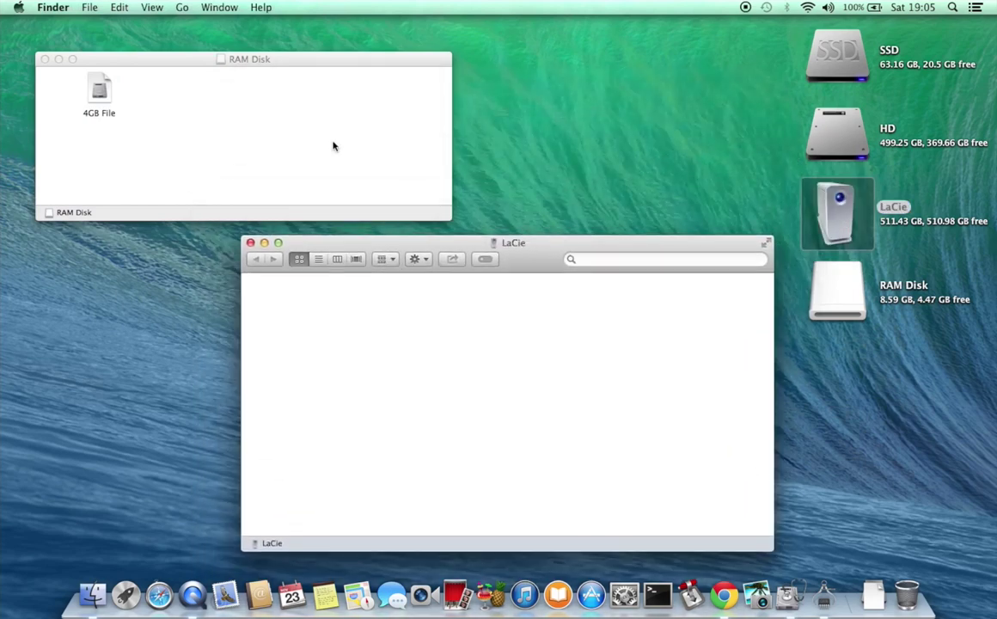
drag(100, 101, 316, 360)
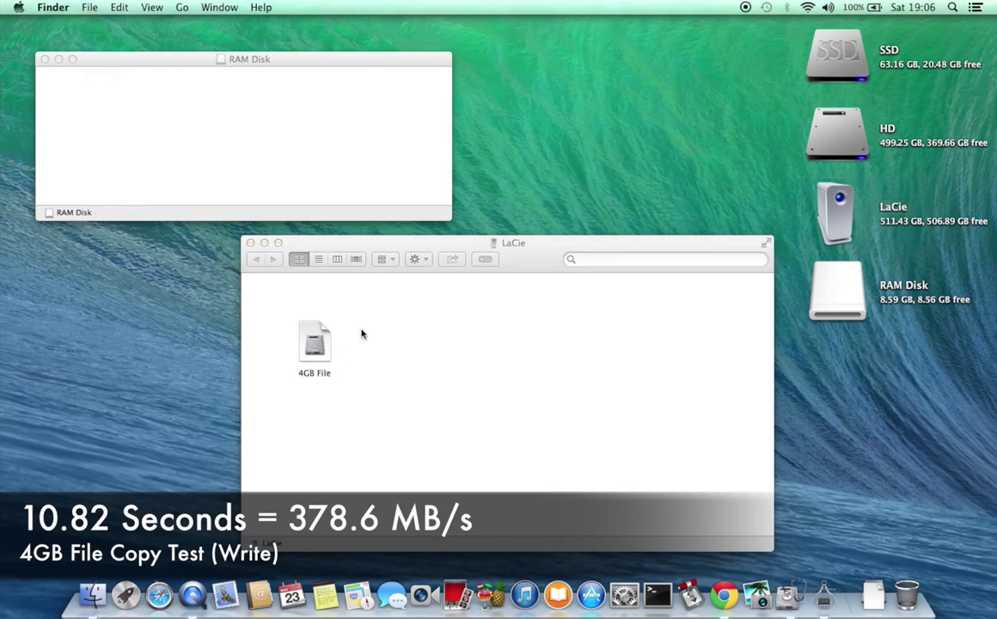
- Copy the 4GB File from the LaCie drive back to the RAM Disk, and close both drive windows
click(362, 334)
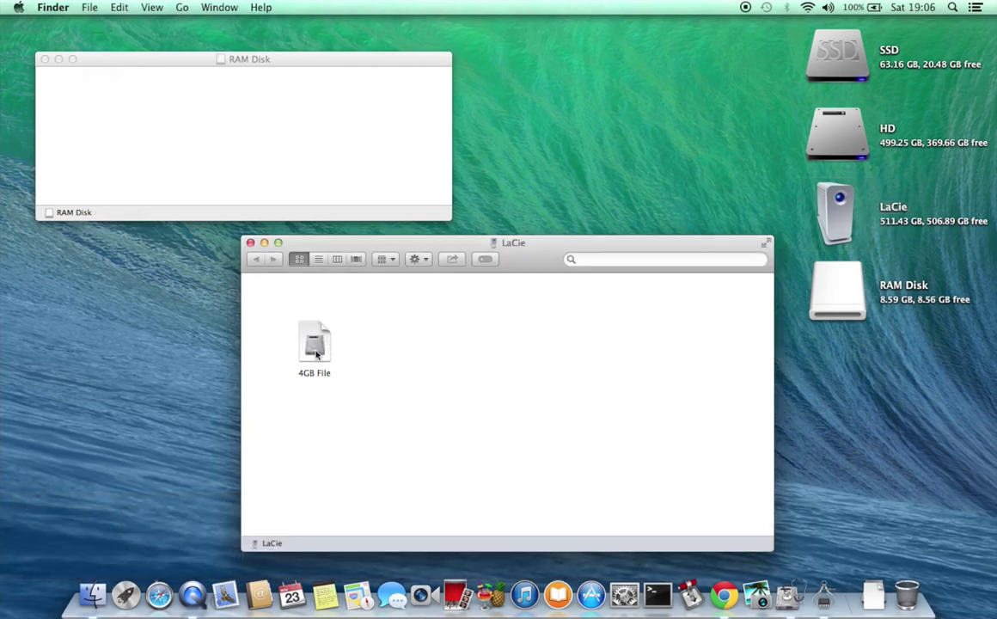
drag(316, 353, 154, 138)
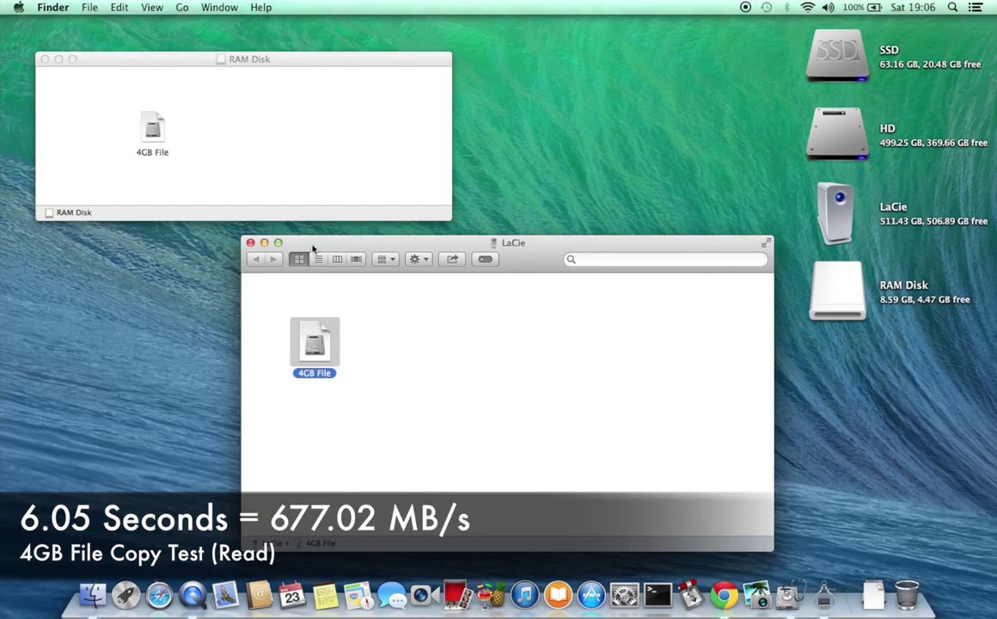
click(250, 243)
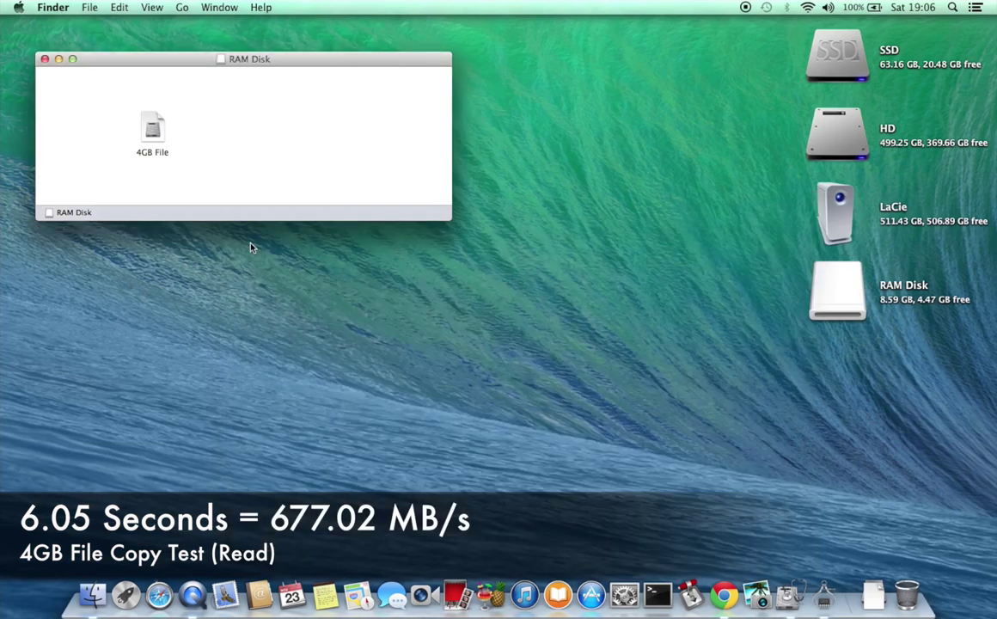
click(44, 59)
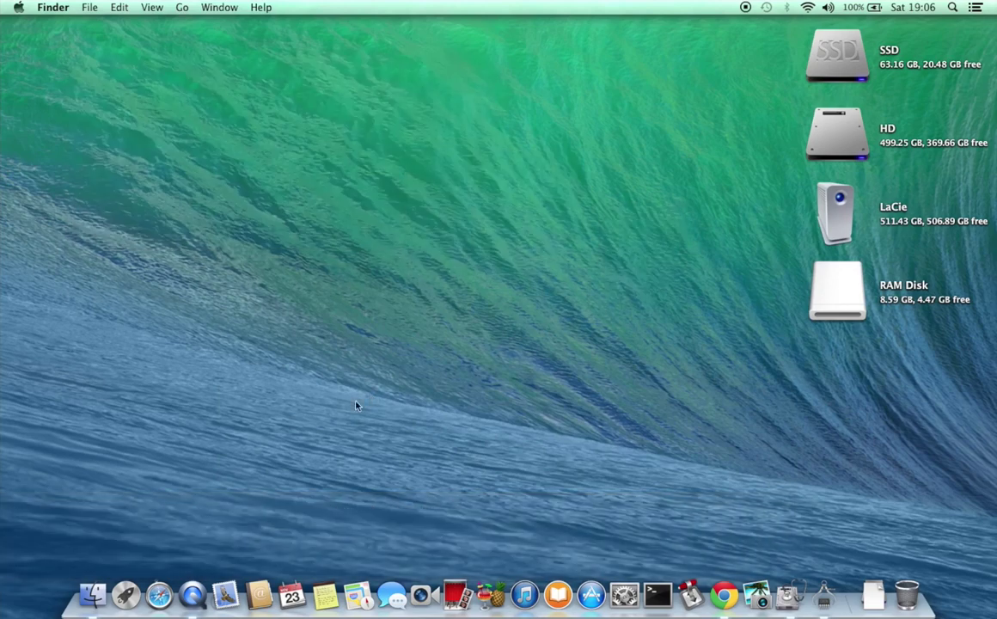
- Launch Blackmagic Disk Speed Test and move its window up so that more of the results tables fits on screen
click(125, 593)
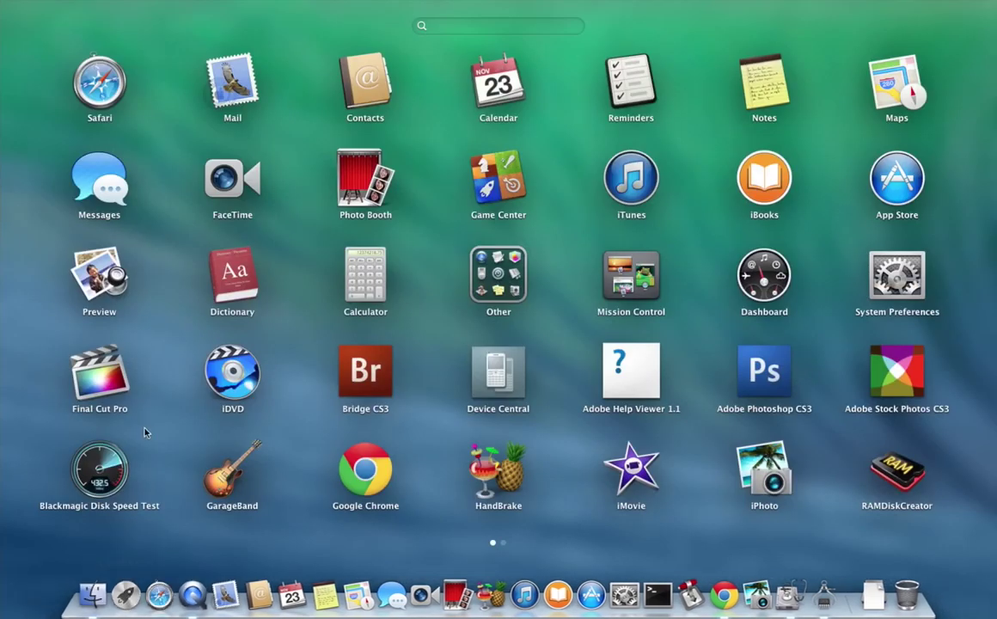
click(106, 479)
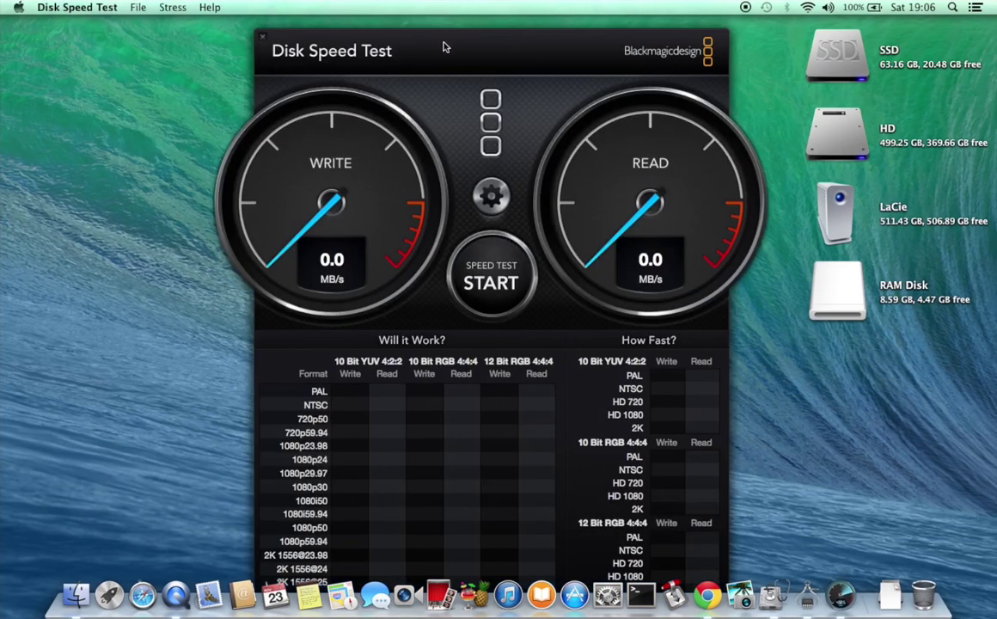
drag(443, 47, 427, 30)
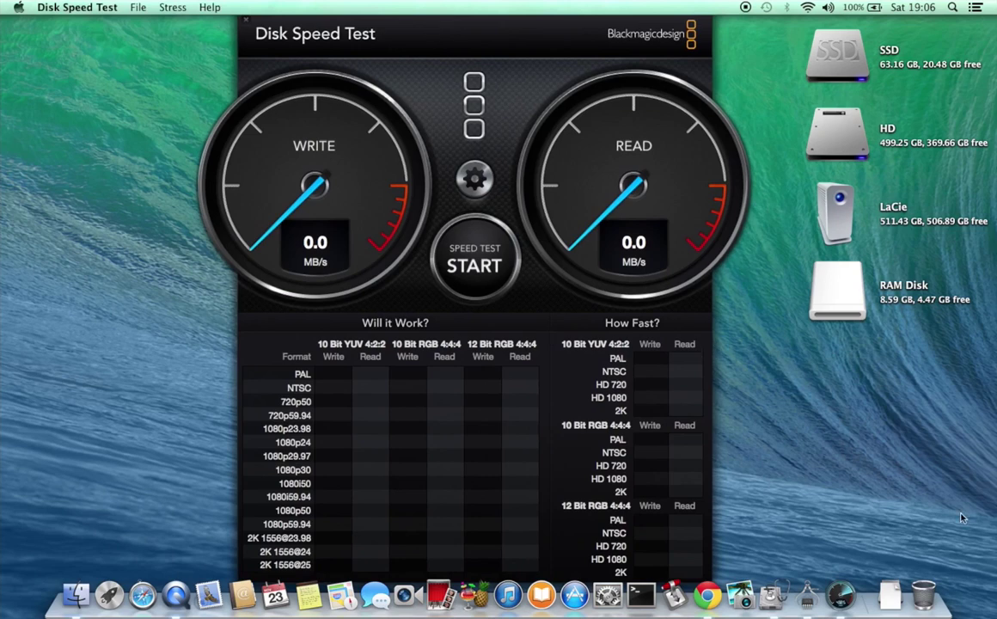
- Select the LaCie drive as the target drive, run the write and read speed test, and stop it
click(476, 179)
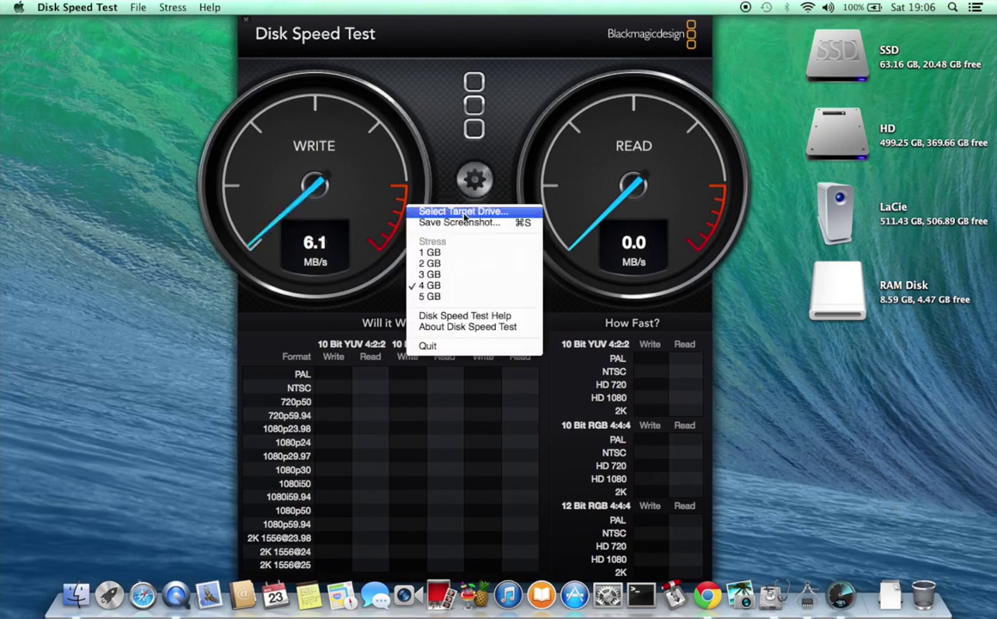
click(463, 212)
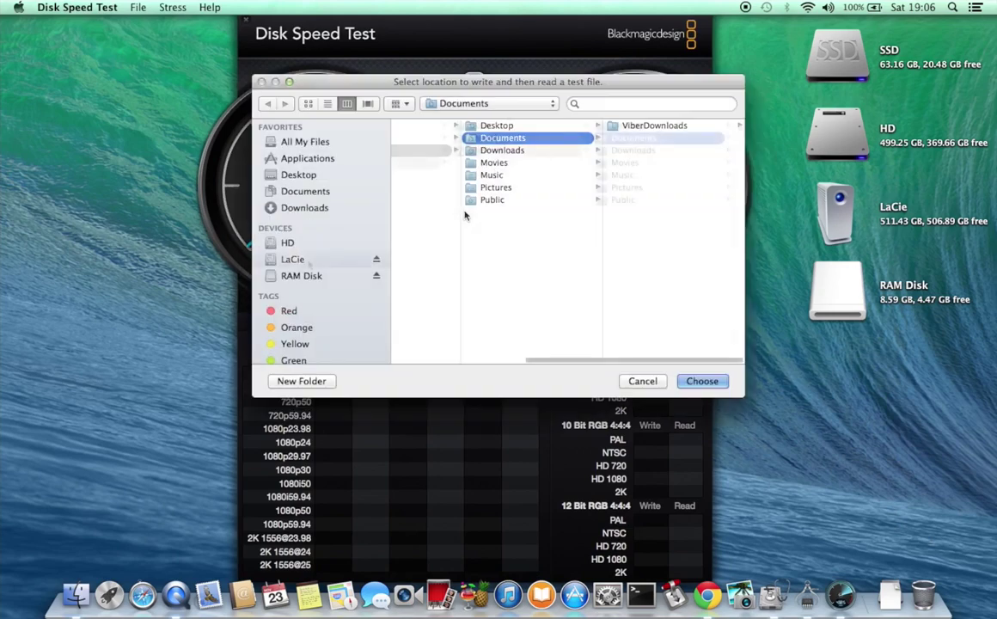
click(293, 259)
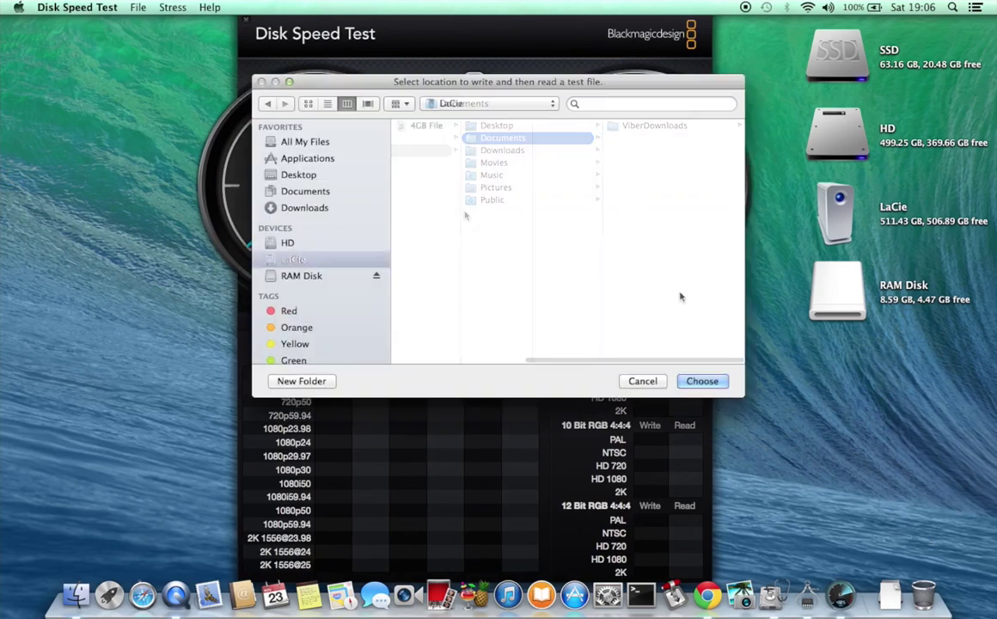
click(702, 381)
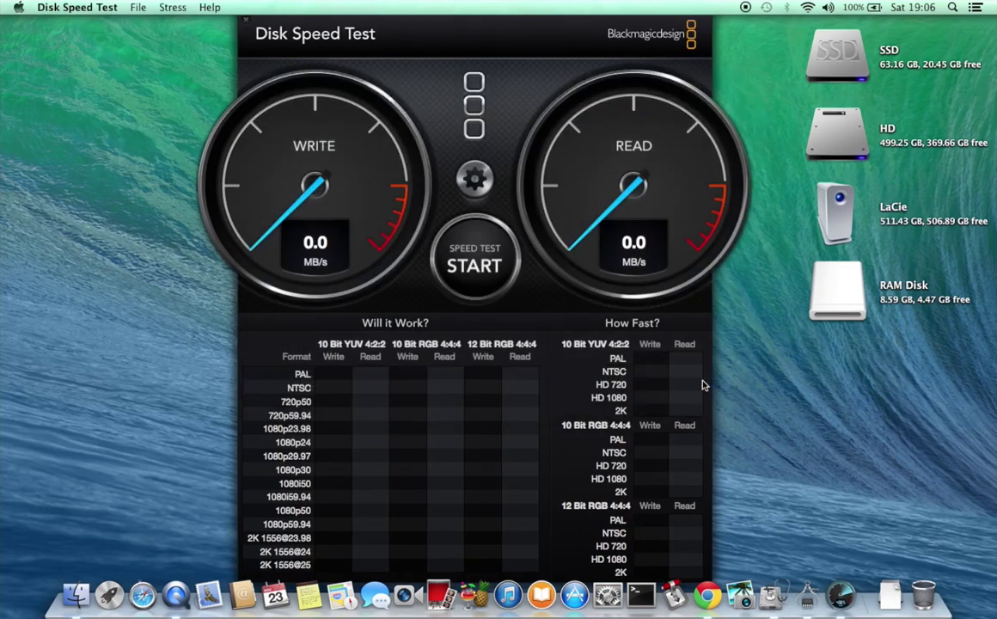
click(479, 268)
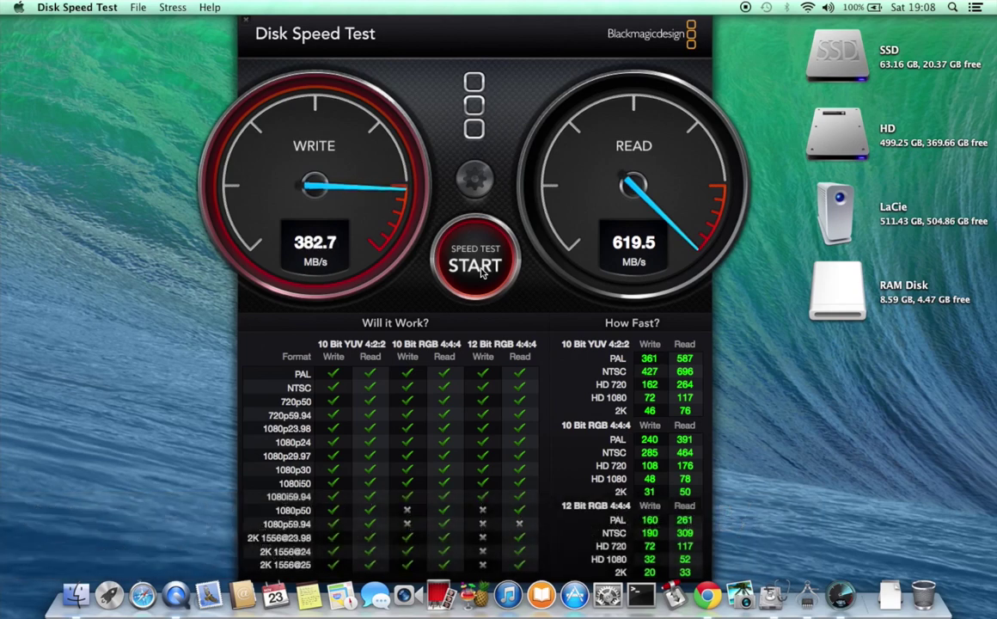
click(481, 271)
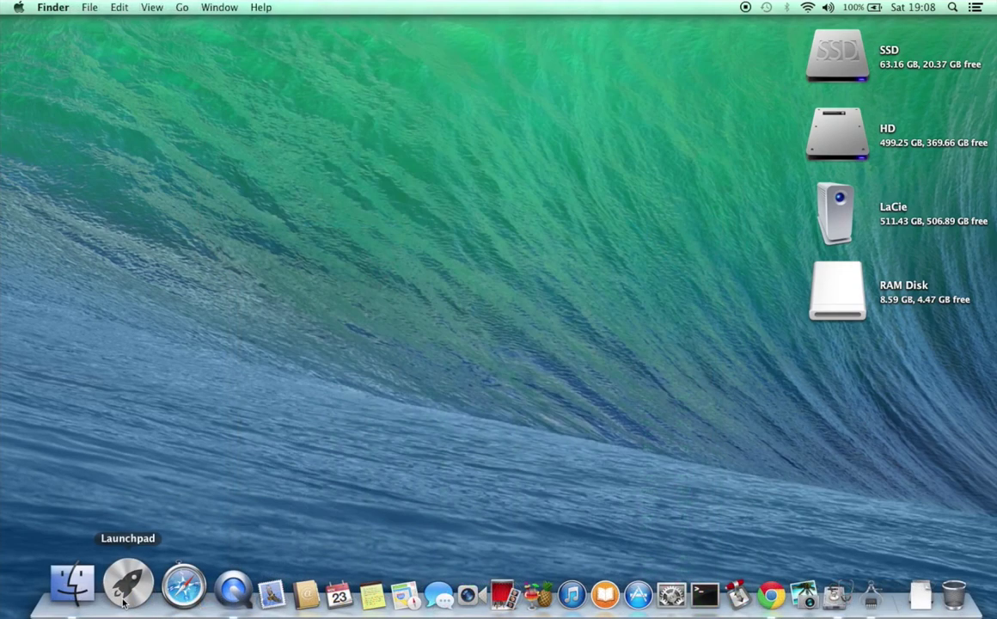
- Launch AJA System Test from the installed applications
click(127, 591)
scroll(760, 279, right, 3)
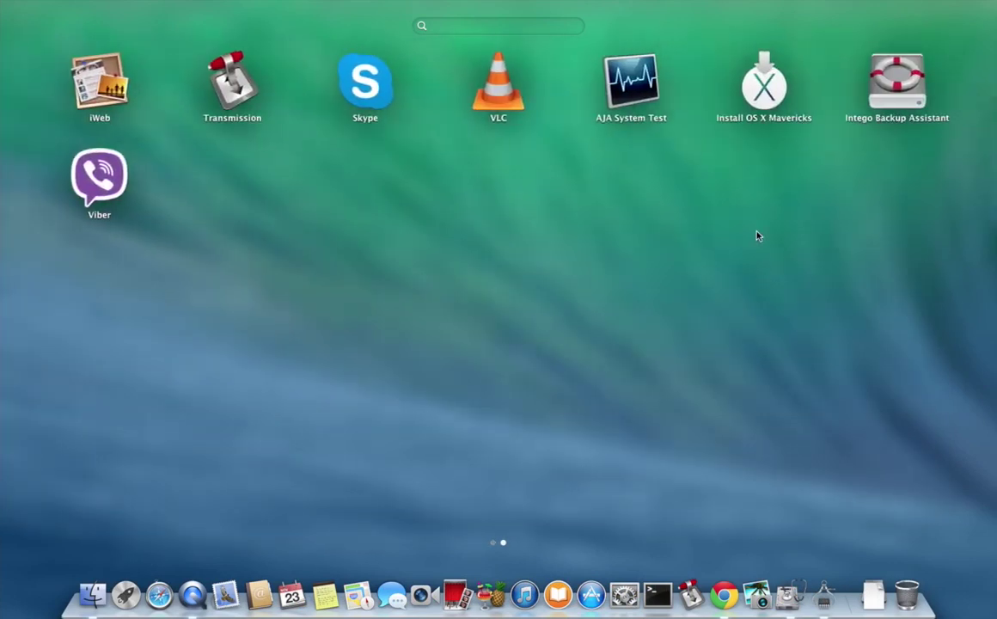
click(632, 83)
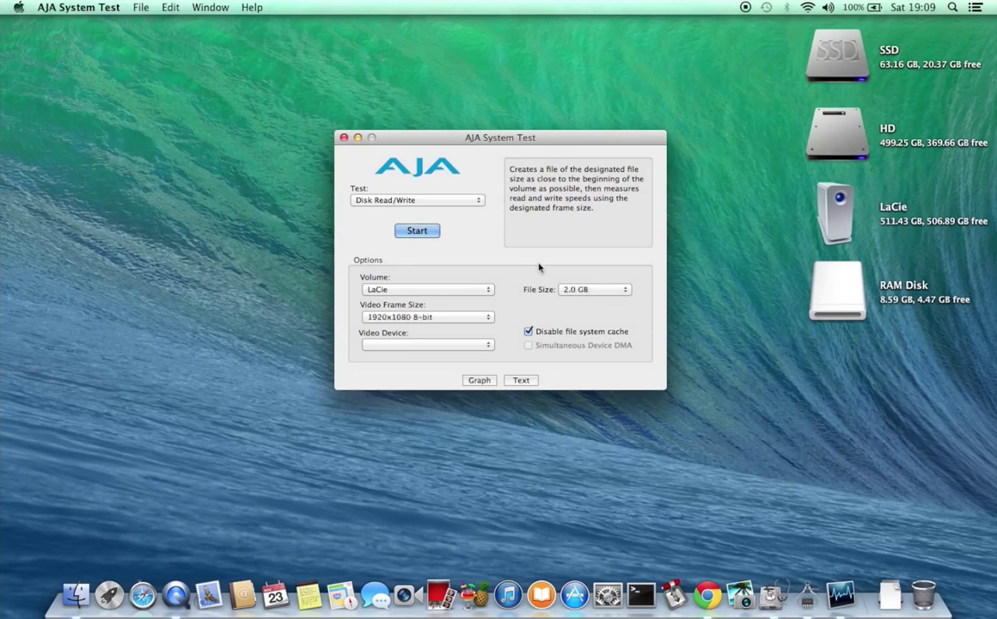
- Run the Disk Read/Write test on the LaCie volume with a 2.0 GB file size and again with 4.0 GB
click(418, 236)
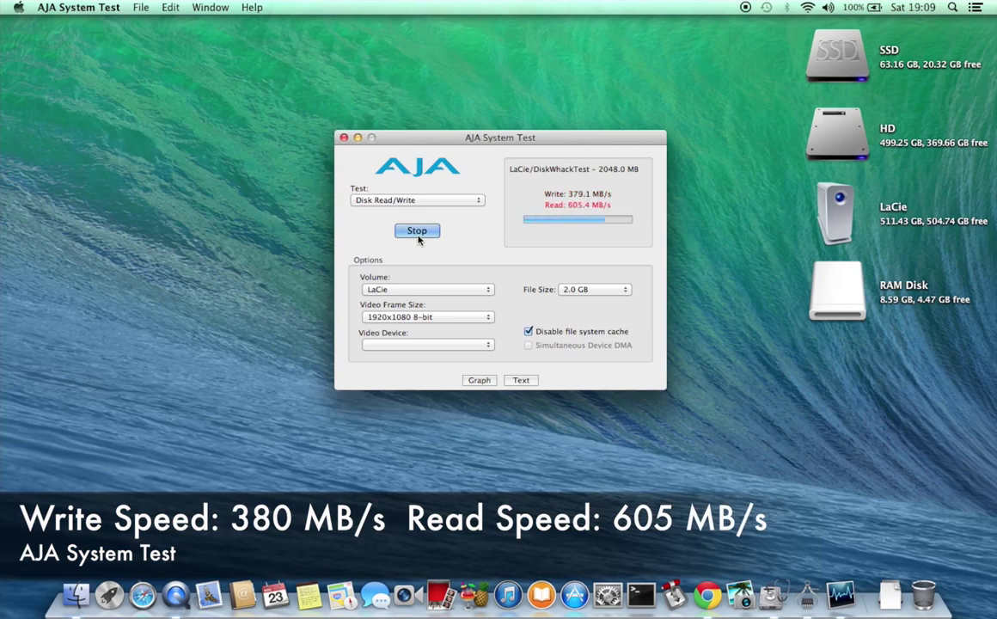
click(418, 235)
click(417, 231)
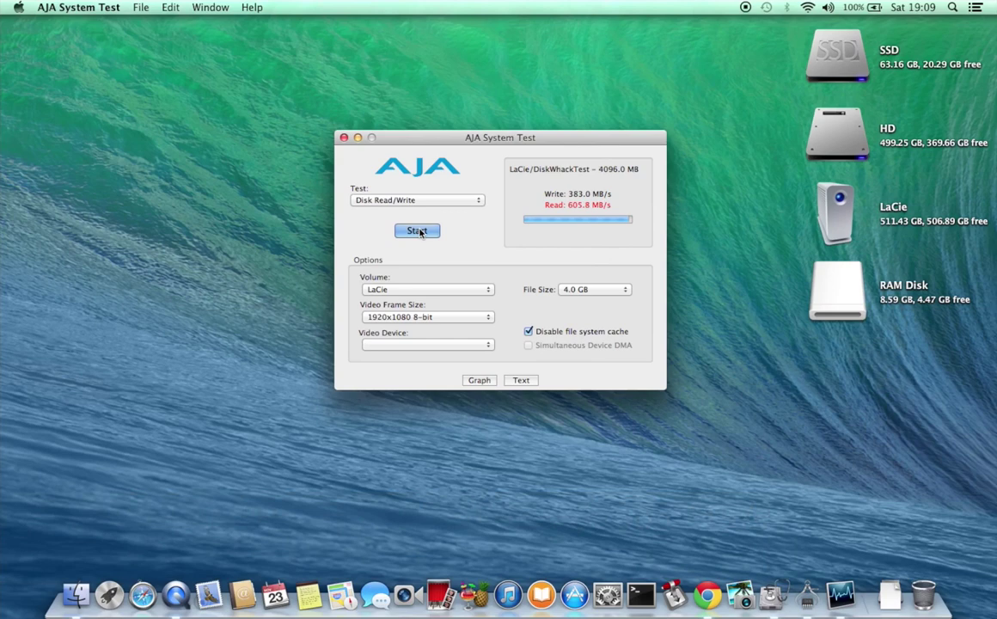
- Run the Disk Read/Write test with a 16.0 GB file size and examine the per-frame read and write speeds as text
click(591, 289)
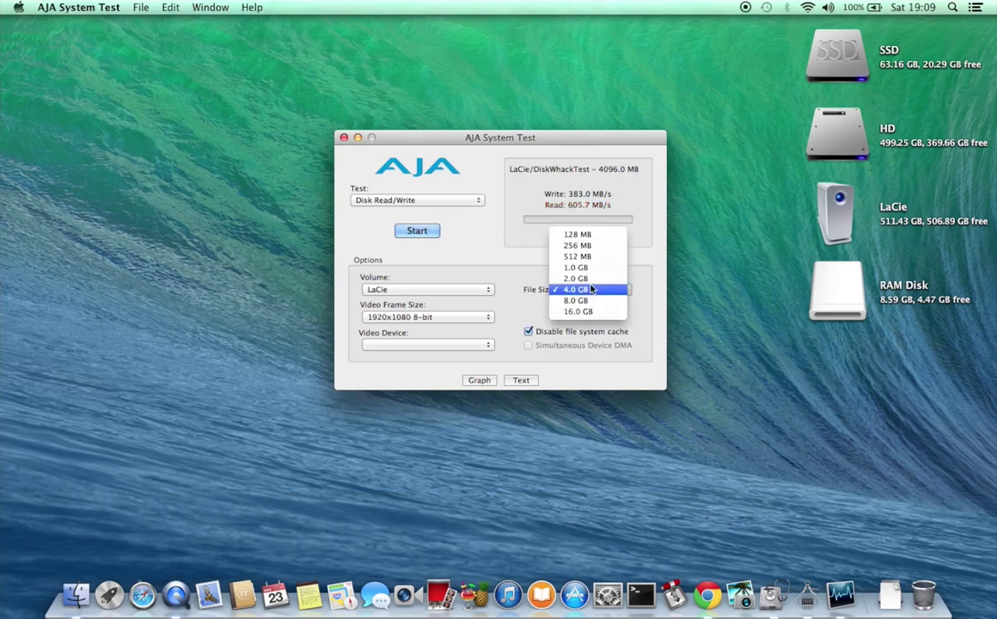
click(577, 233)
click(419, 230)
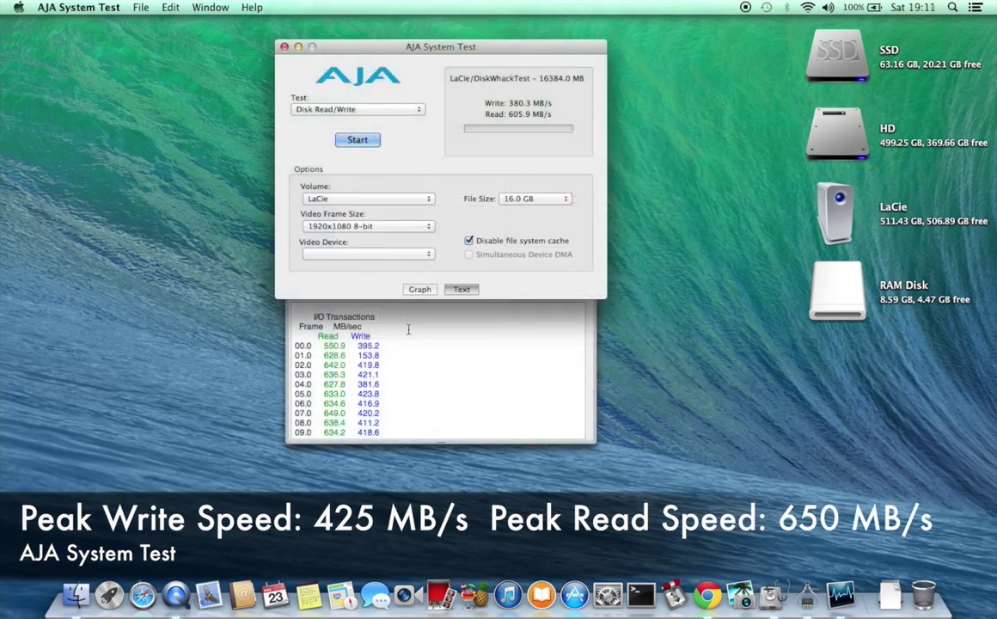
scroll(408, 329, down, 3)
scroll(408, 329, down, 6)
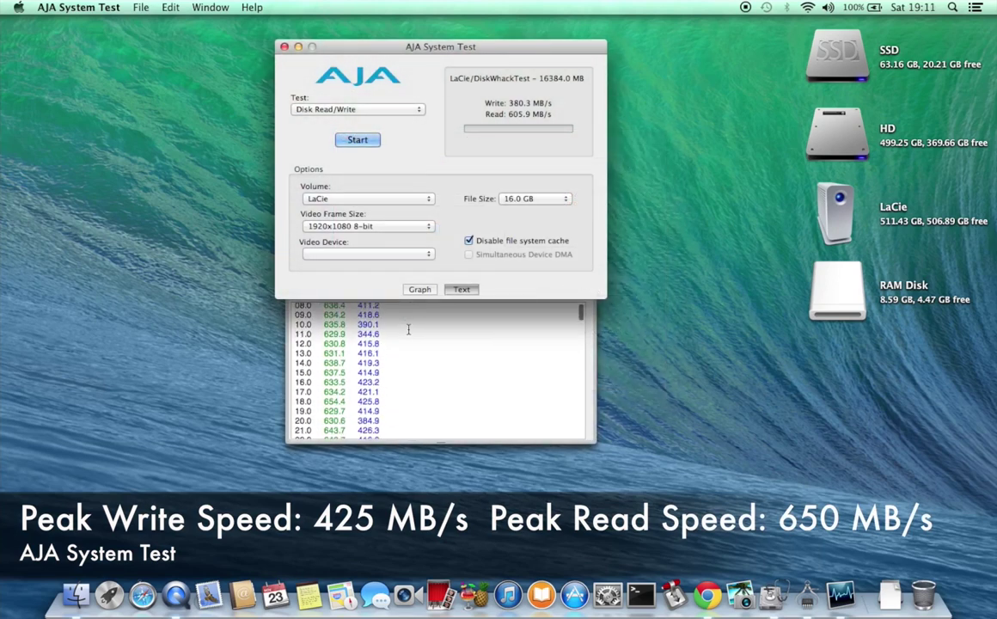
- Read through the remaining per-frame read and write speeds from the 16.0 GB Disk Read/Write test on the LaCie volume
scroll(408, 329, down, 3)
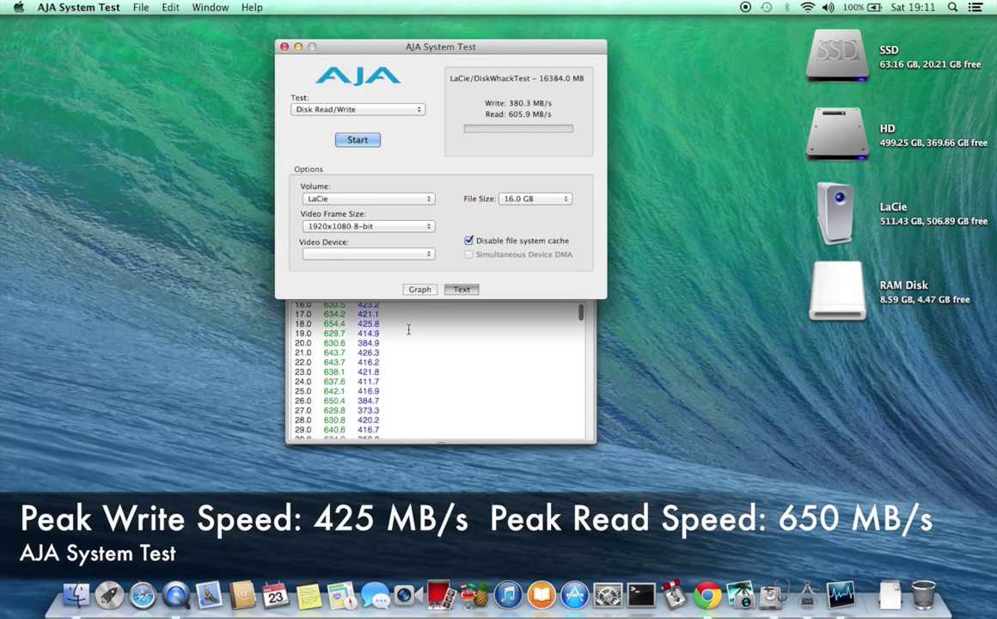
scroll(408, 329, down, 1)
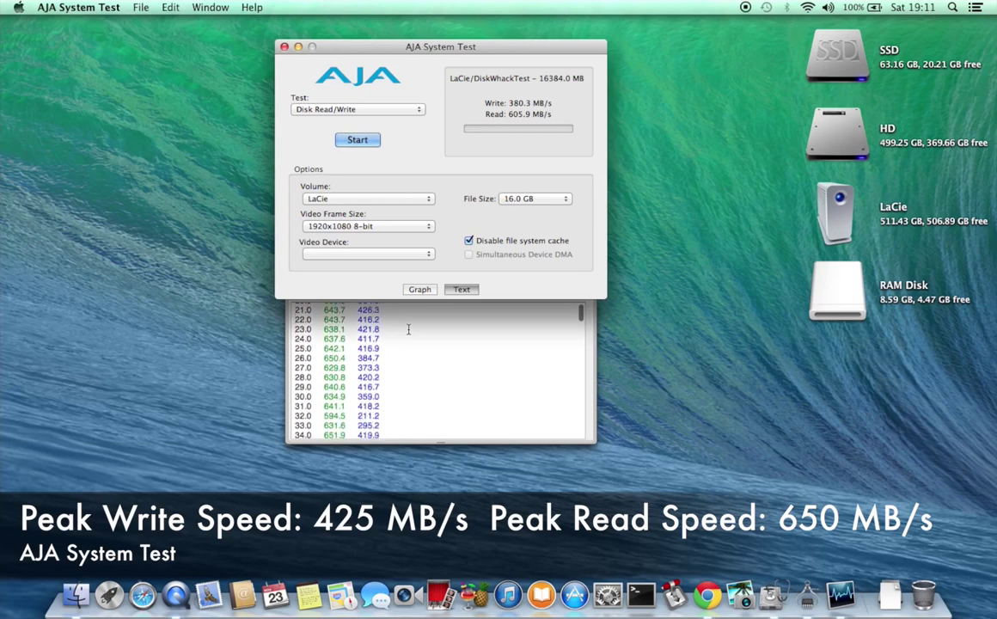
scroll(409, 329, down, 5)
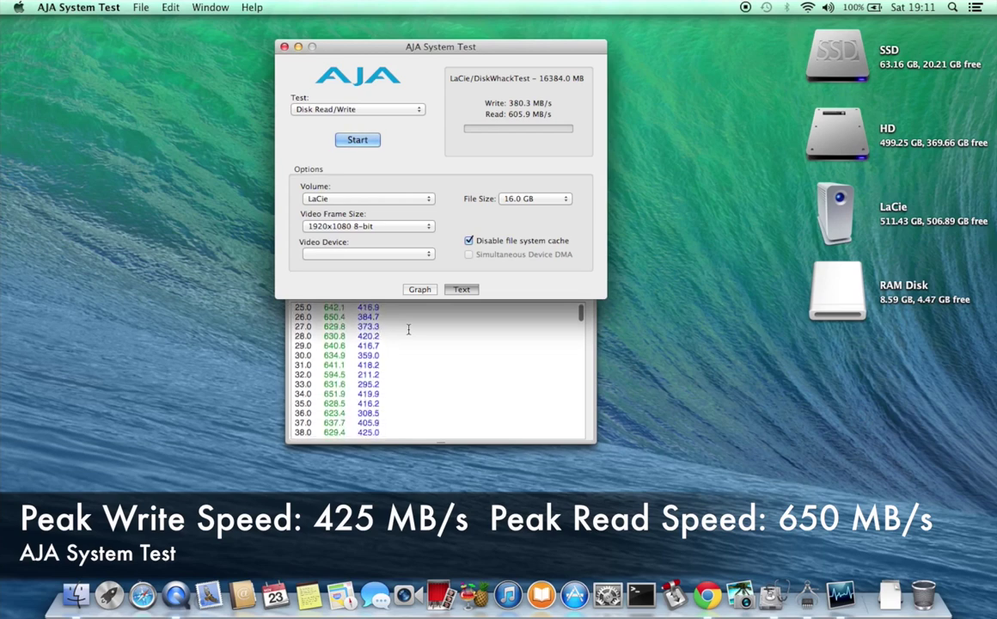
scroll(408, 329, down, 4)
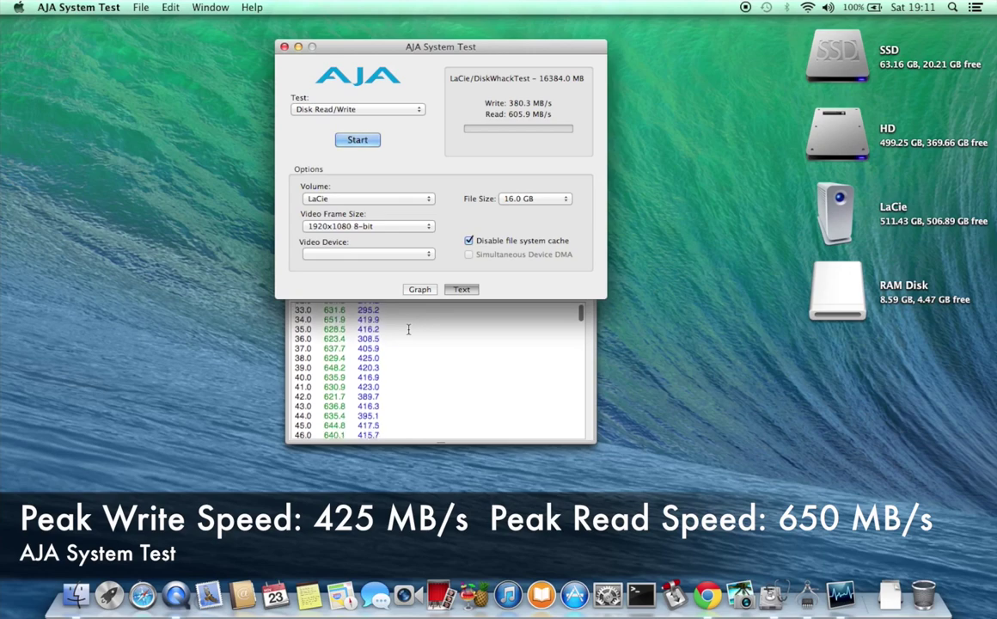
scroll(408, 329, down, 5)
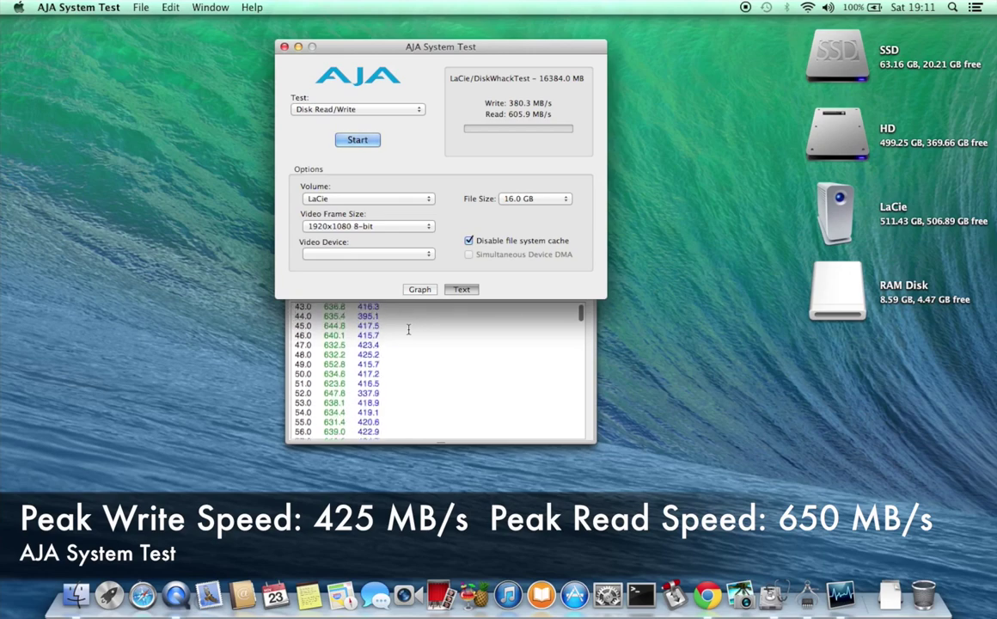
scroll(409, 329, down, 12)
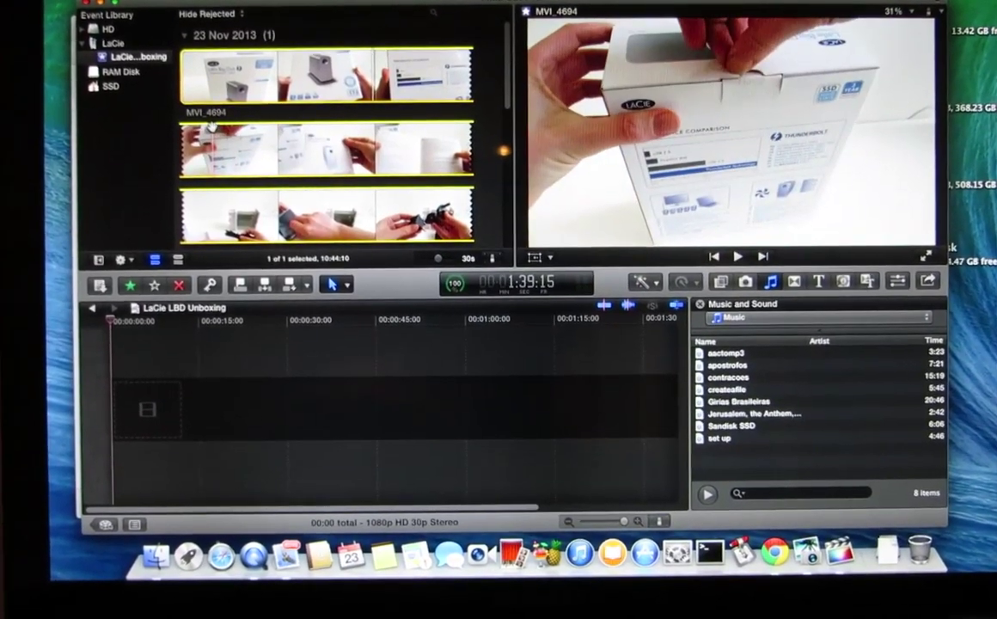
- Preview playback of the MVI_4694 unboxing clip from the LaCie event in Final Cut Pro
key(space)
key(space)
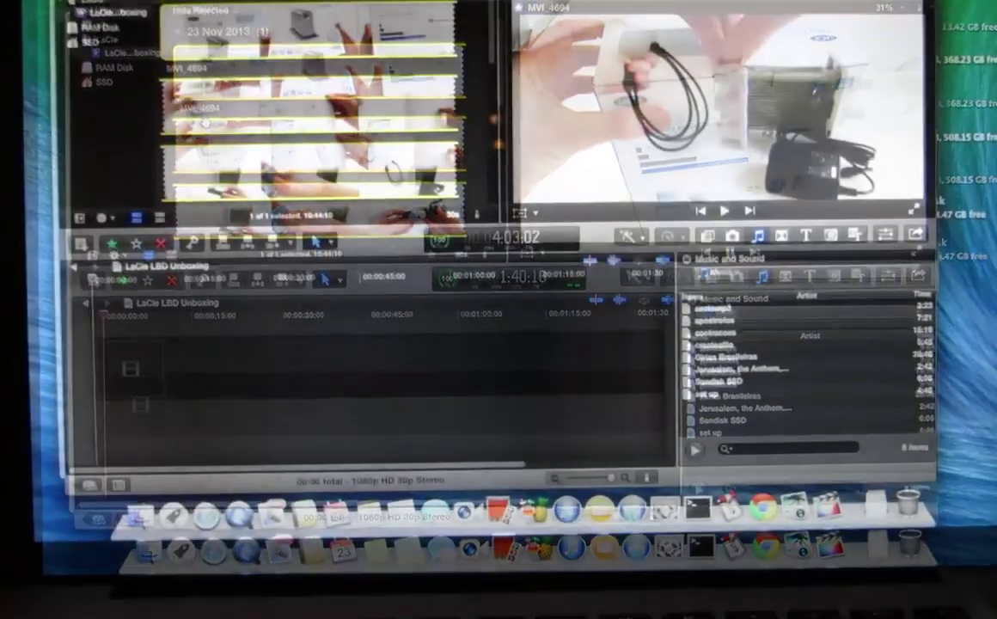